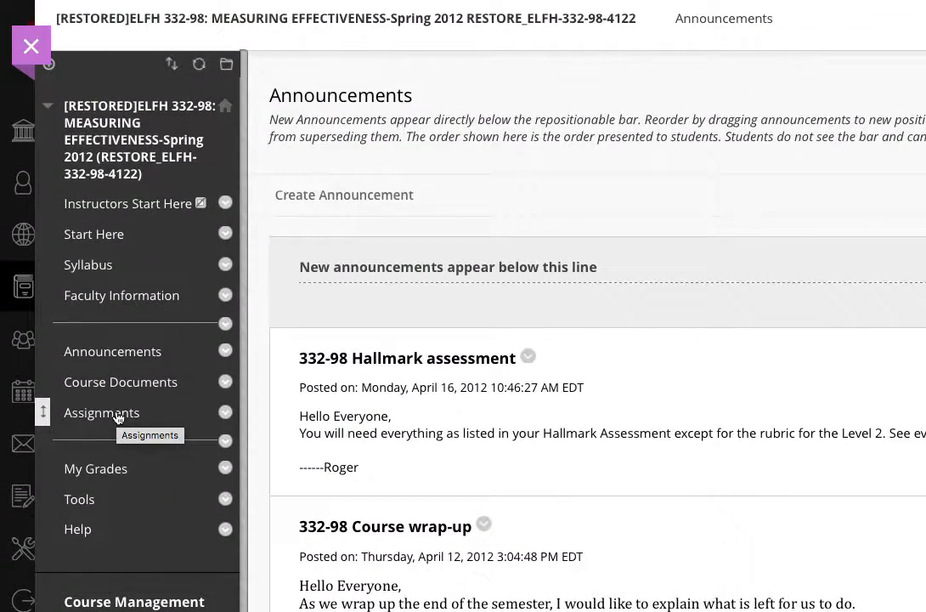
# Open the course's Assignments area and start creating a new Assignment assessment
pyautogui.click(119, 414)
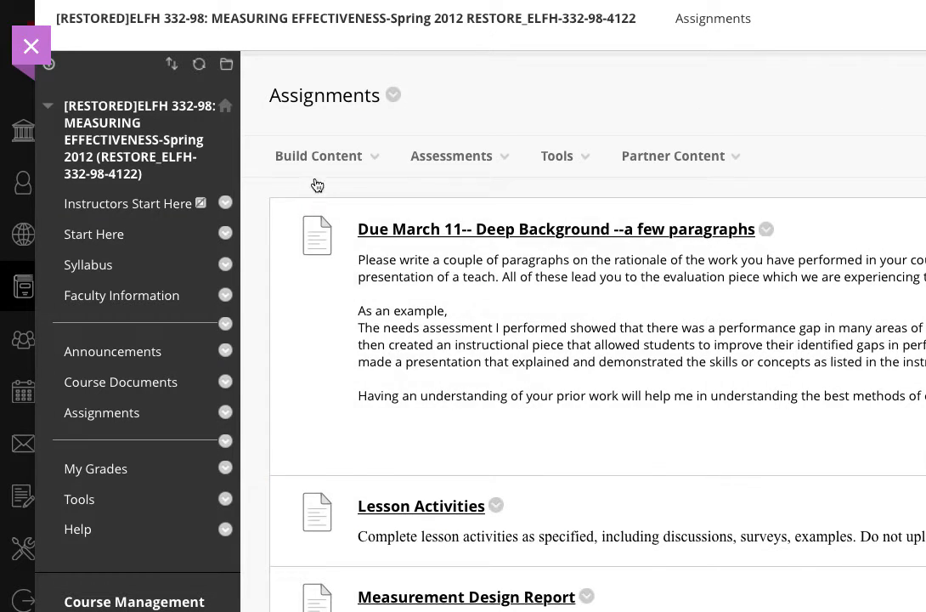
pyautogui.click(321, 174)
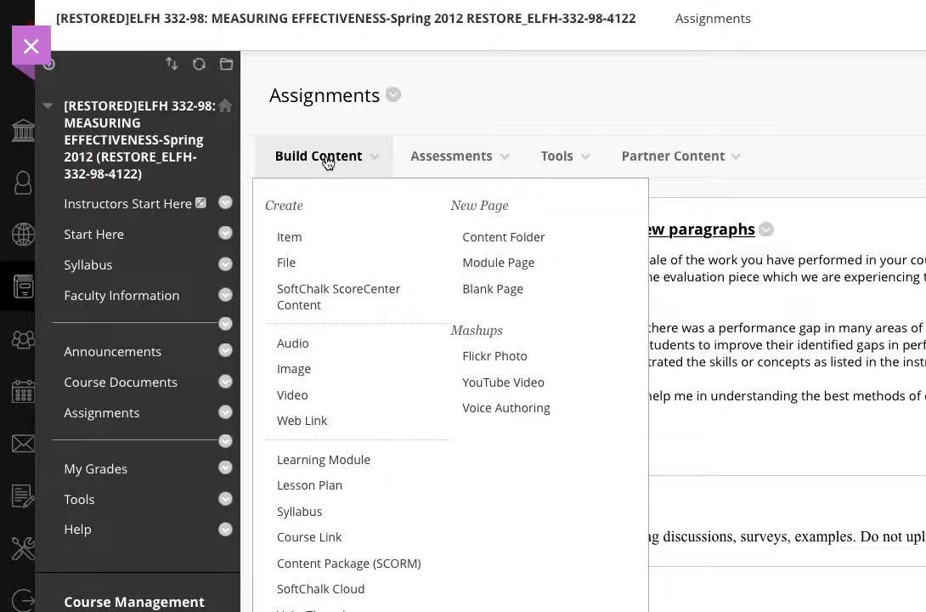
pyautogui.click(448, 158)
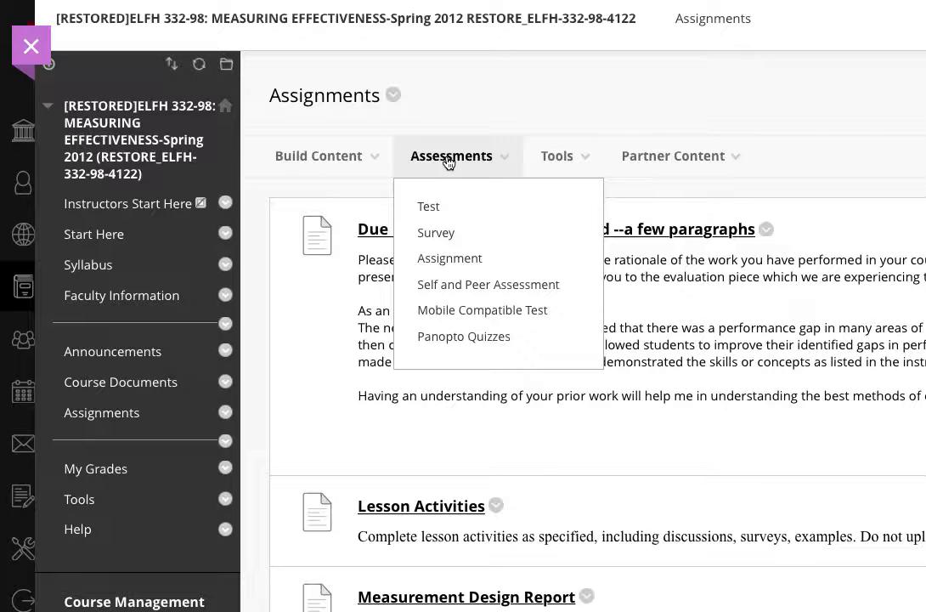
pyautogui.click(460, 264)
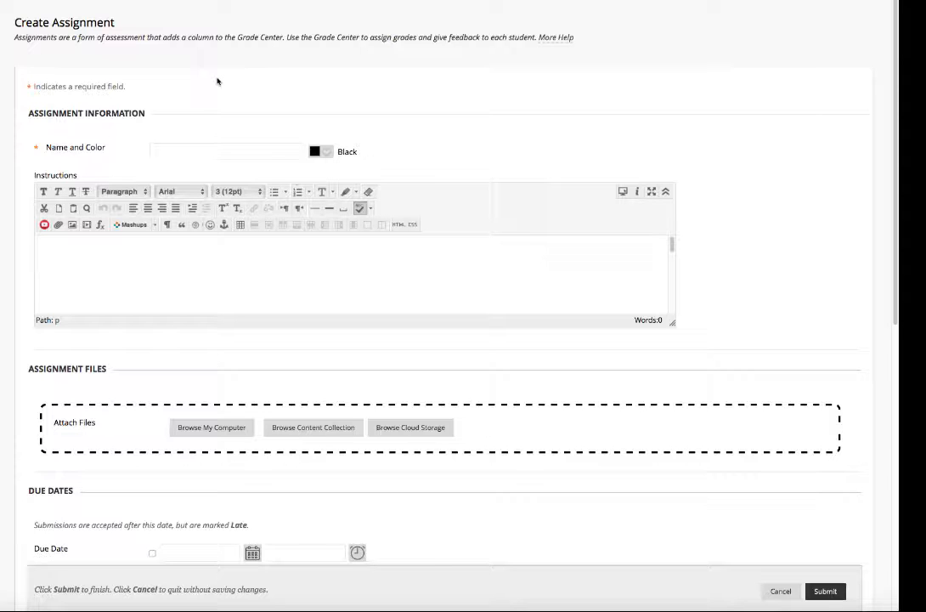
# Name the assignment Test and enter Instructions as its instruction text
pyautogui.click(207, 149)
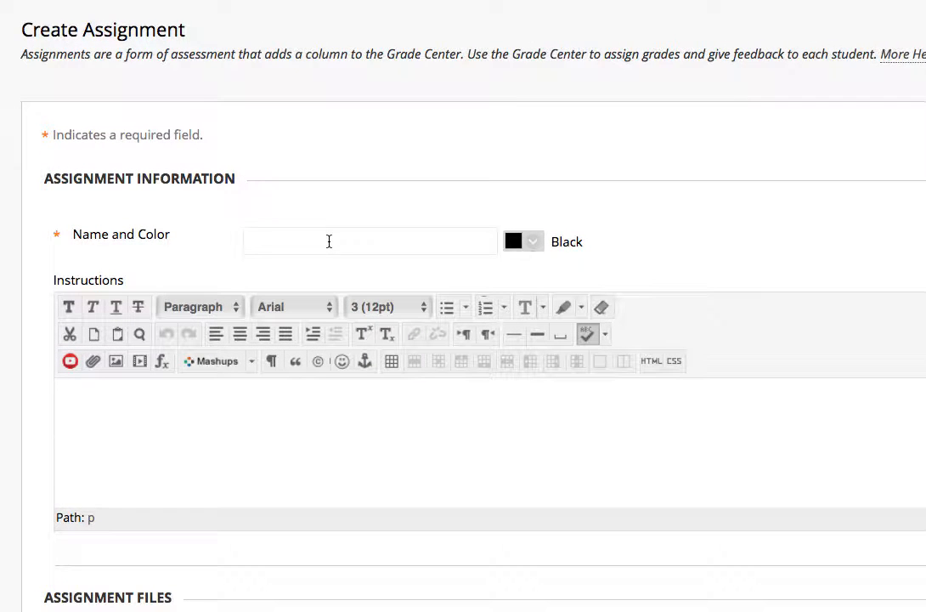
pyautogui.write('Test')
pyautogui.click(323, 438)
pyautogui.write('I')
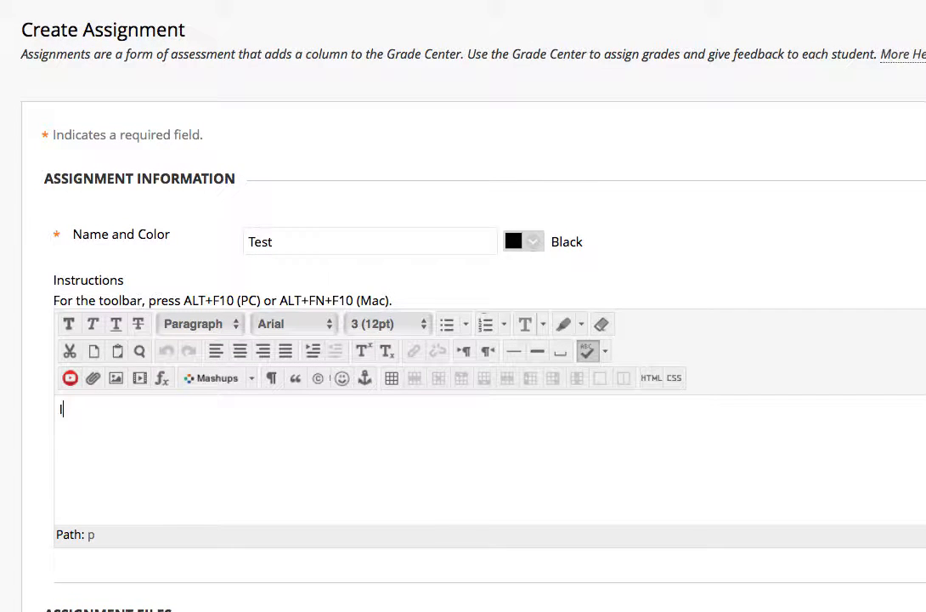
pyautogui.write('nstructions')
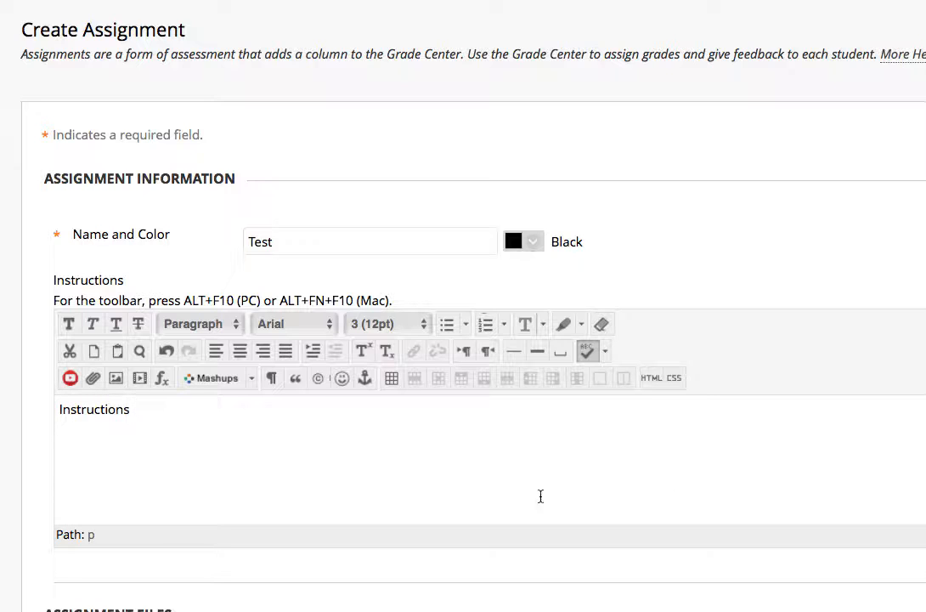
# Attach the file sample contract.tiff from the computer to the assignment
pyautogui.scroll(-3, 469, 453)
pyautogui.scroll(-2, 615, 588)
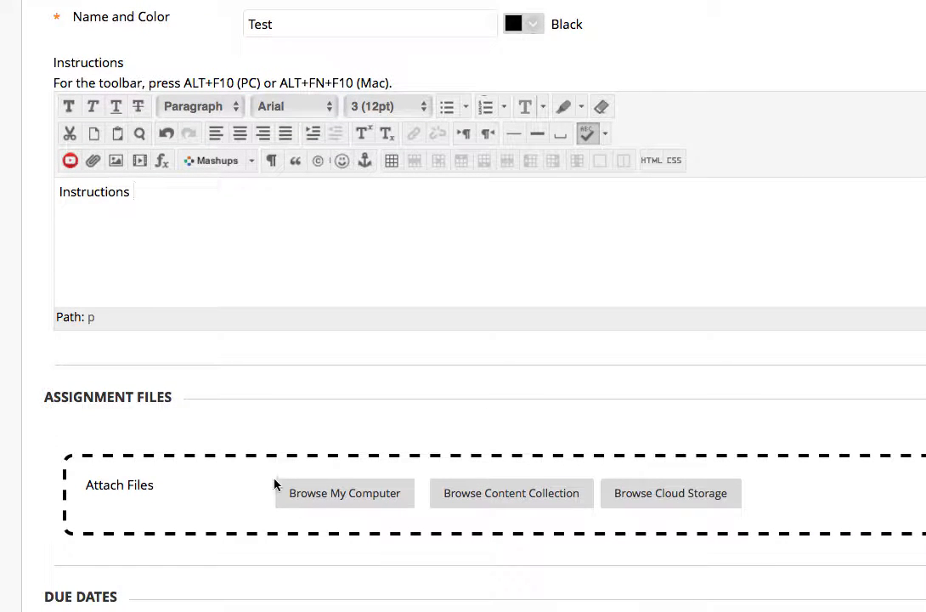
pyautogui.scroll(1, 320, 529)
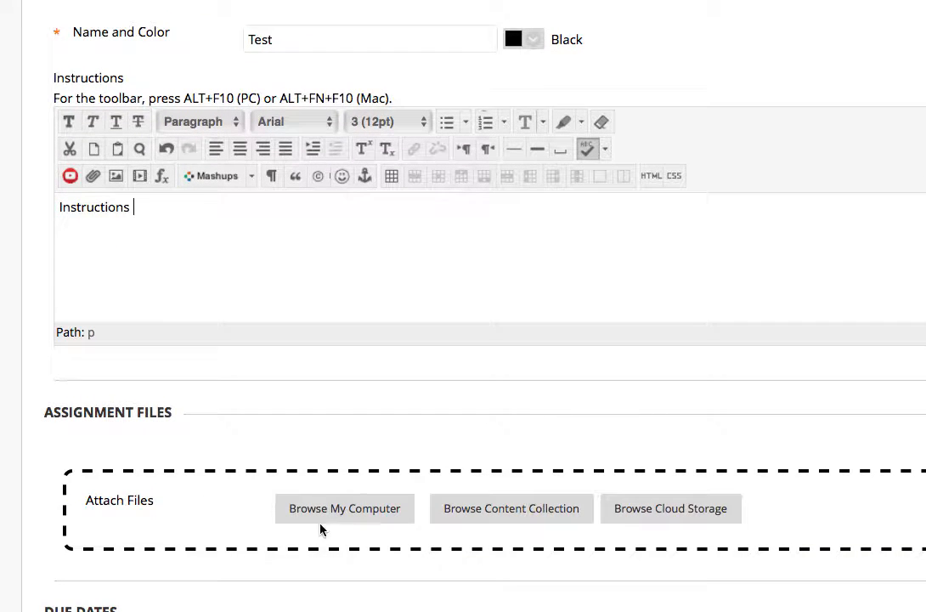
pyautogui.click(363, 509)
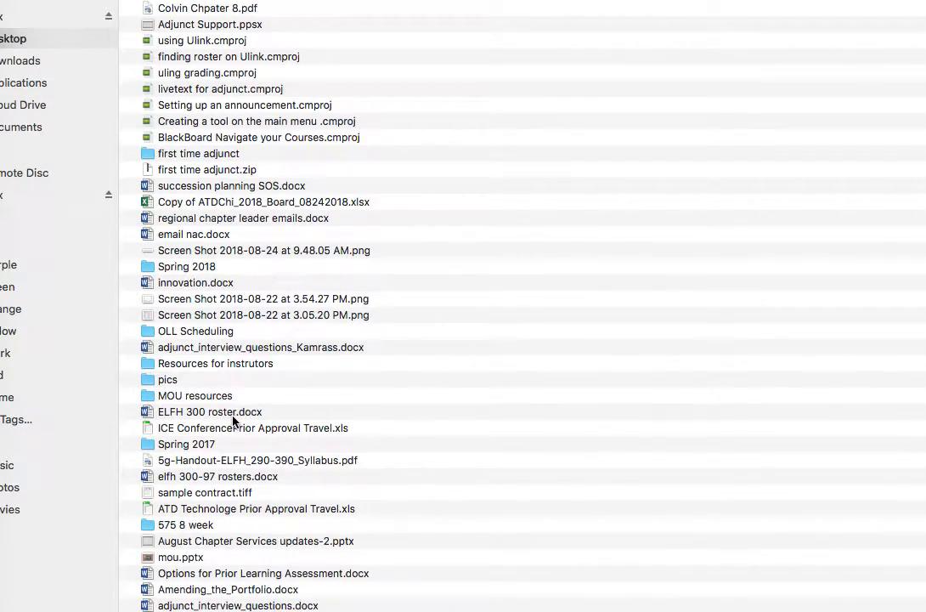
pyautogui.click(204, 492)
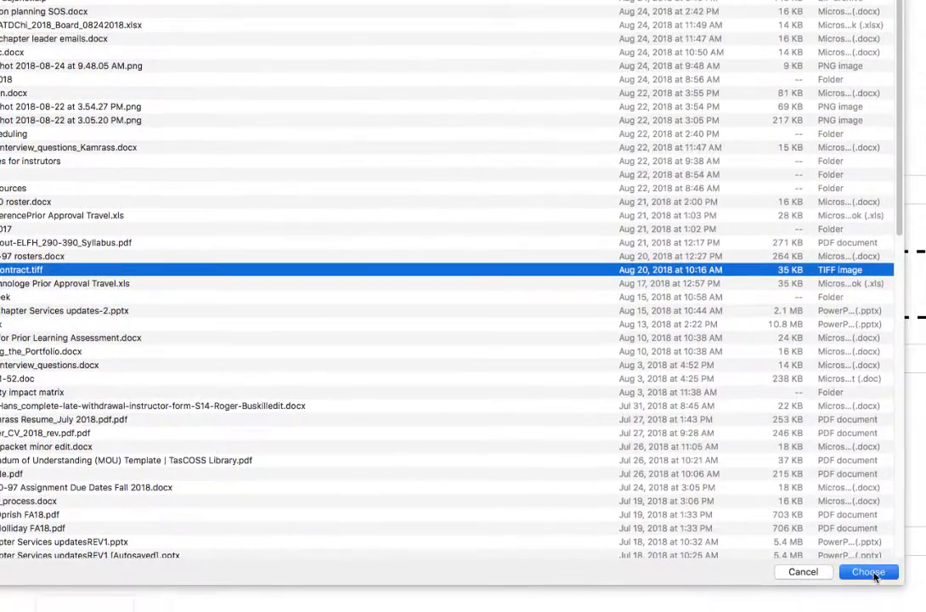
pyautogui.click(870, 573)
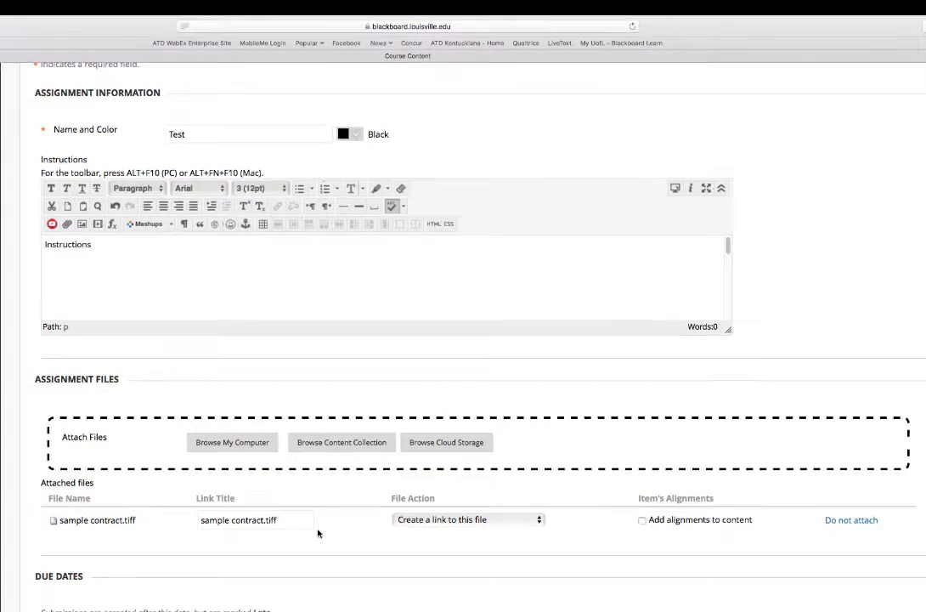
# Set the assignment's Points Possible to 5
pyautogui.scroll(-5, 318, 533)
pyautogui.click(188, 505)
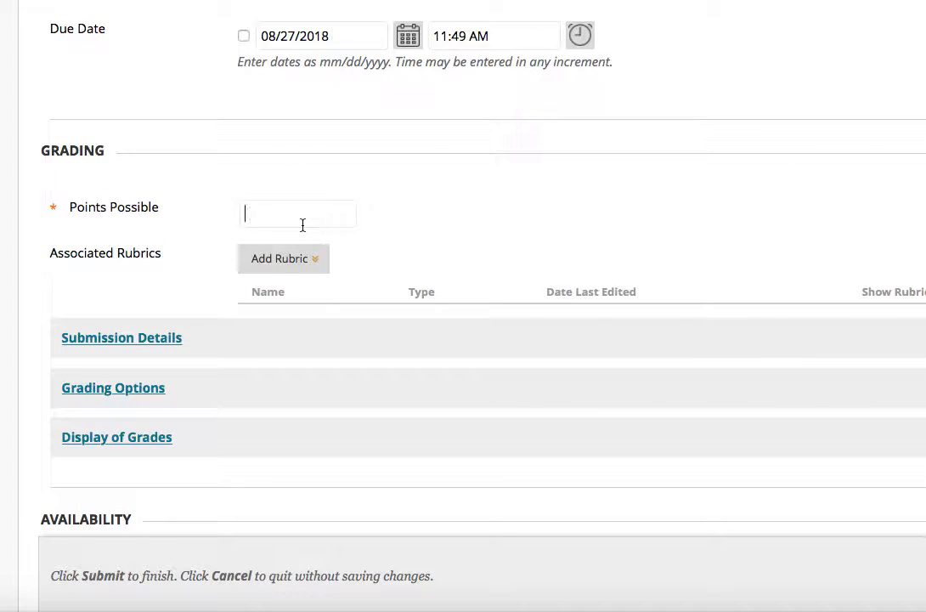
pyautogui.write('5')
pyautogui.click(308, 260)
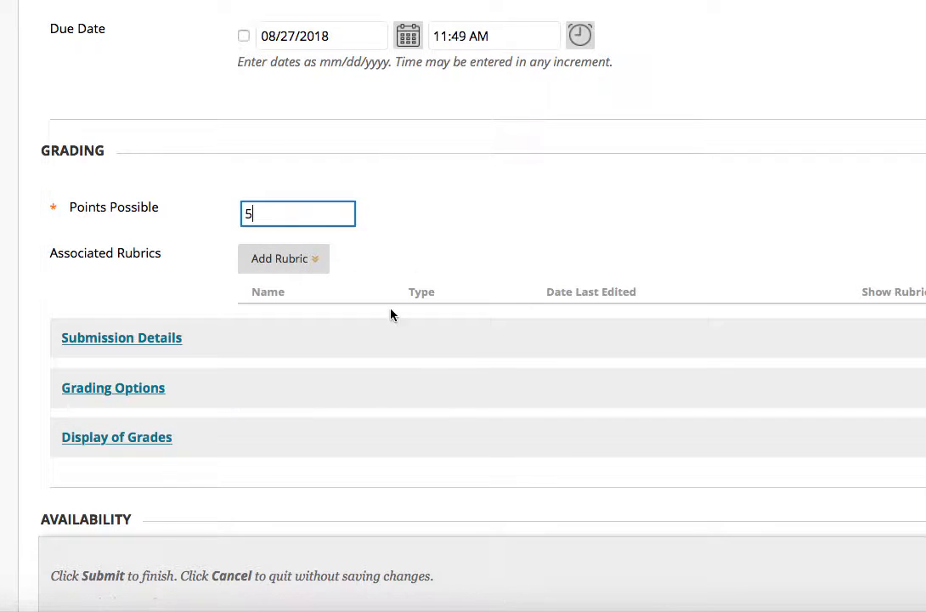
# Open Submission Details and try enabling SafeAssign plagiarism checking with students allowed to view originality reports
pyautogui.click(166, 340)
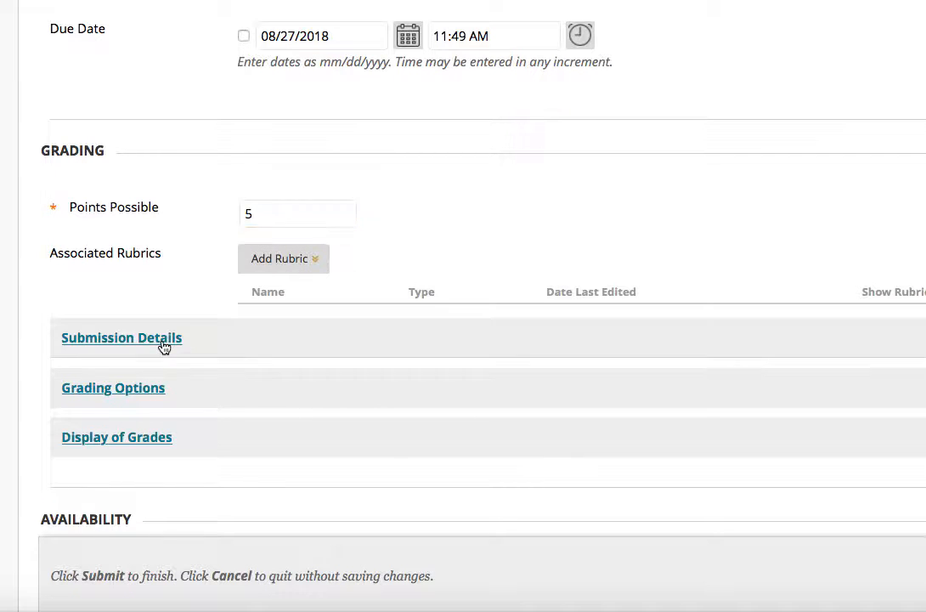
pyautogui.scroll(-5, 738, 103)
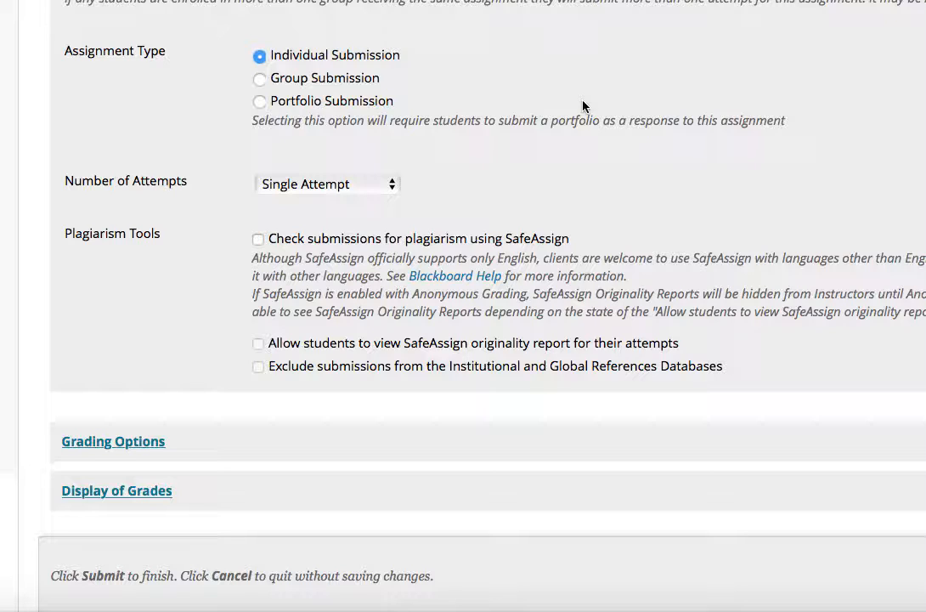
pyautogui.click(259, 240)
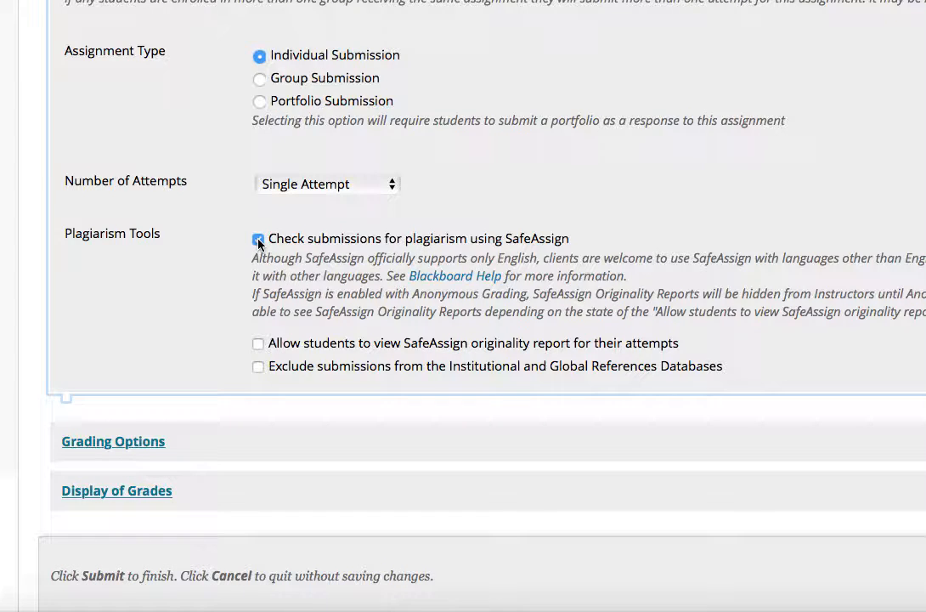
pyautogui.scroll(-2, 287, 271)
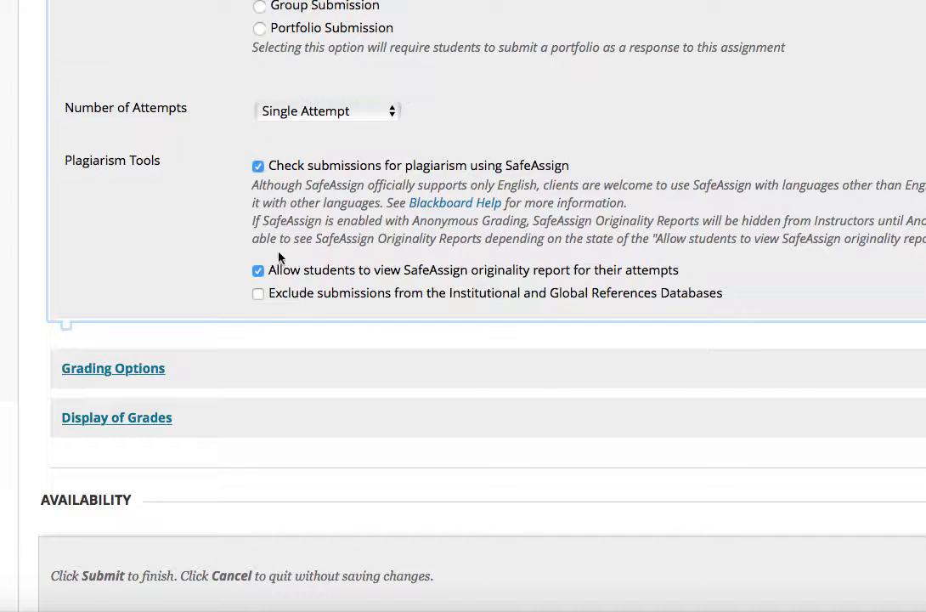
pyautogui.click(258, 272)
pyautogui.click(257, 166)
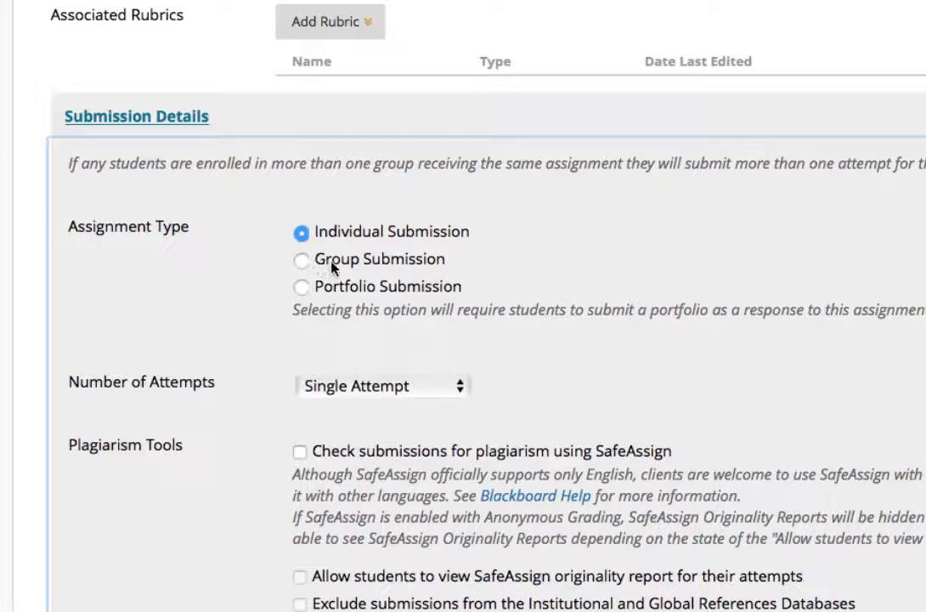
# Review the Number of Attempts choices and the options in the Grading Options section
pyautogui.click(463, 386)
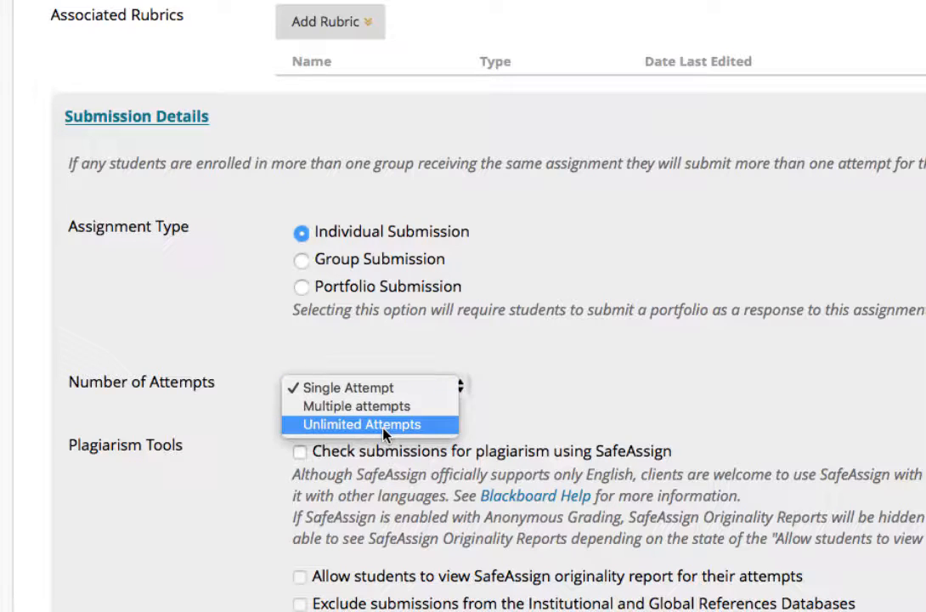
pyautogui.click(530, 382)
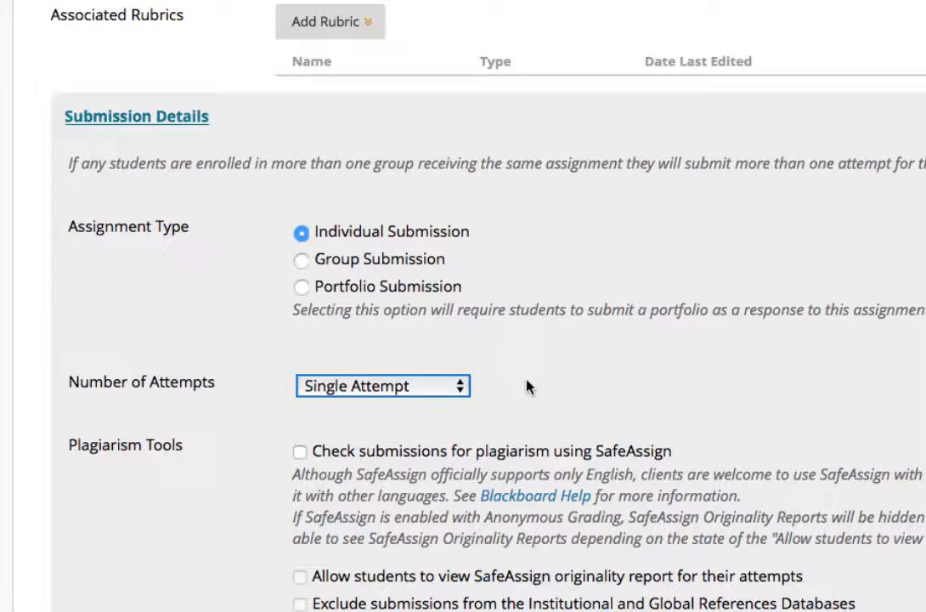
pyautogui.scroll(-5, 424, 383)
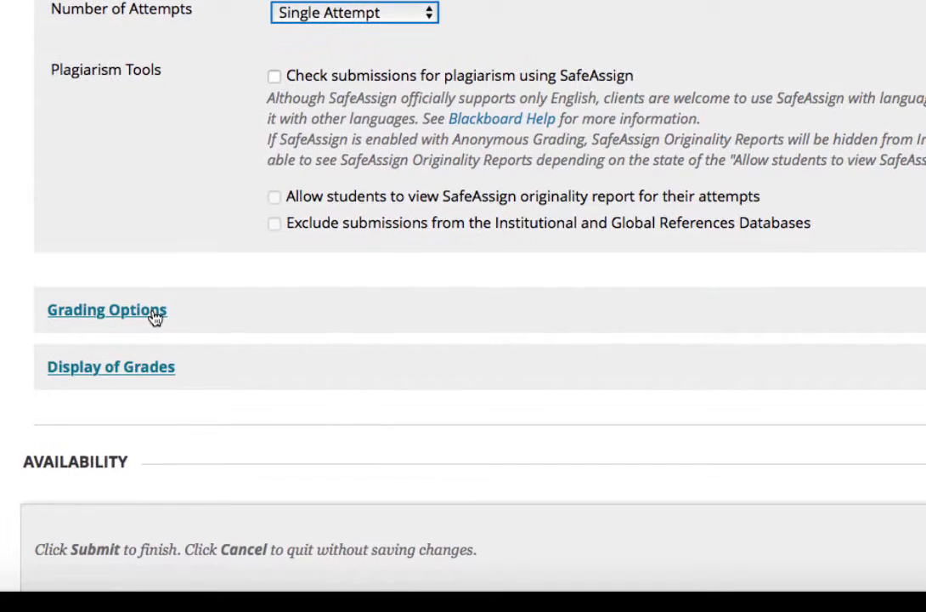
pyautogui.click(161, 418)
pyautogui.scroll(-1, 529, 332)
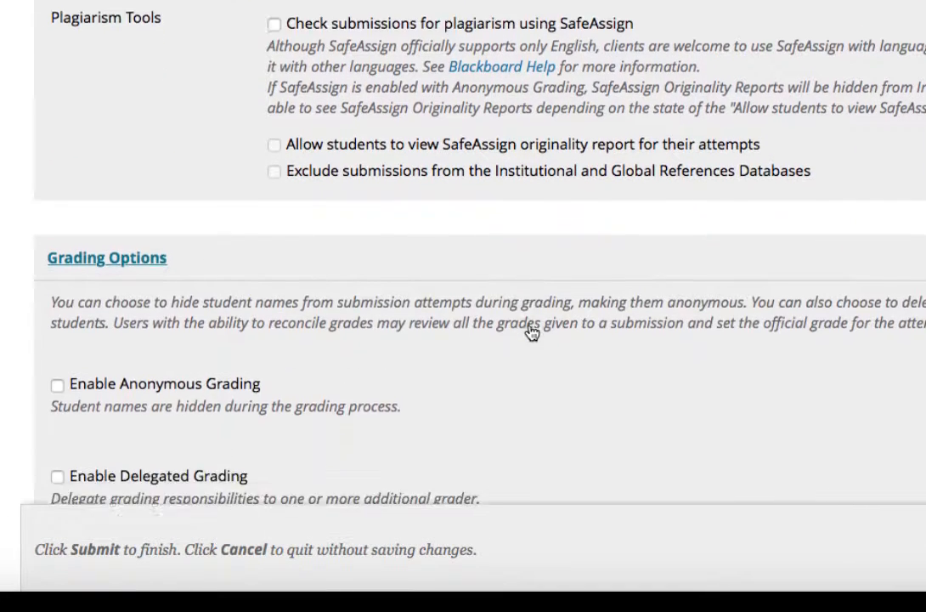
pyautogui.scroll(-4, 531, 331)
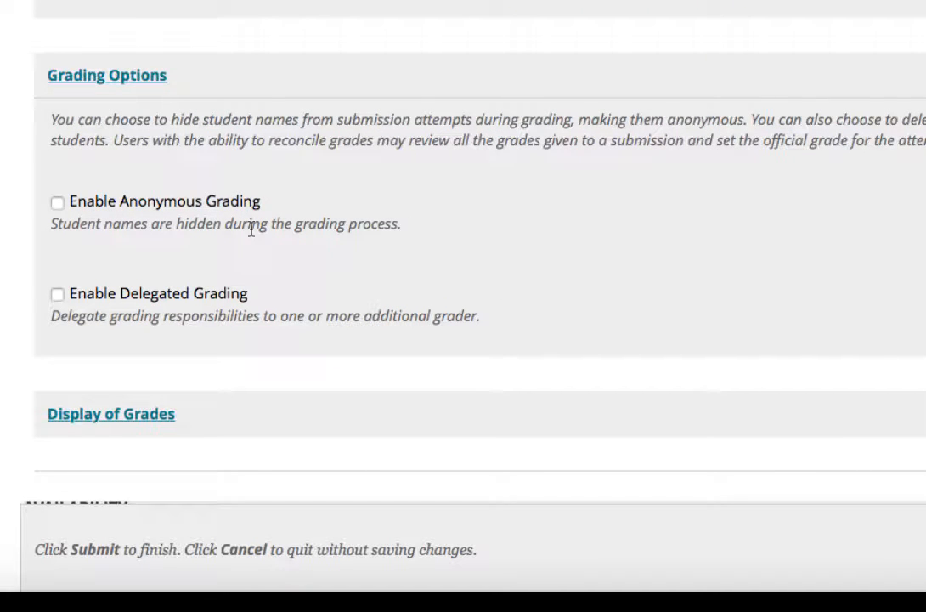
pyautogui.scroll(-5, 250, 230)
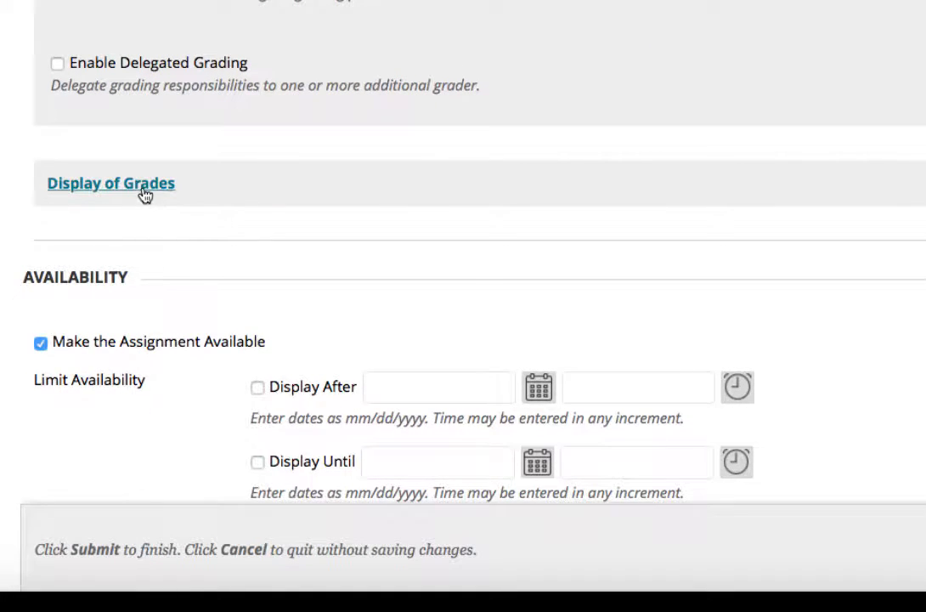
# Expand the Display of Grades section and review the Primary grade display choices
pyautogui.click(144, 193)
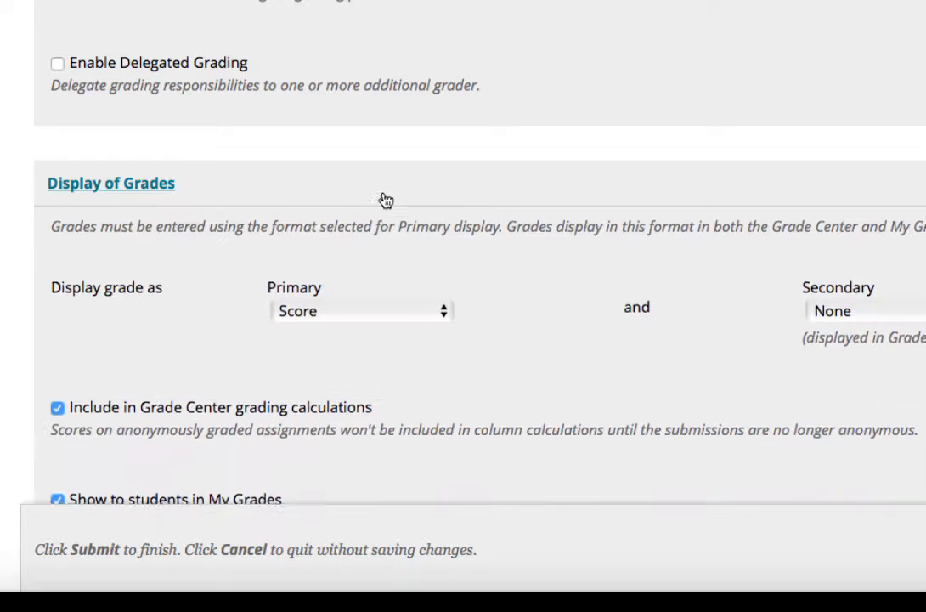
pyautogui.scroll(-5, 477, 190)
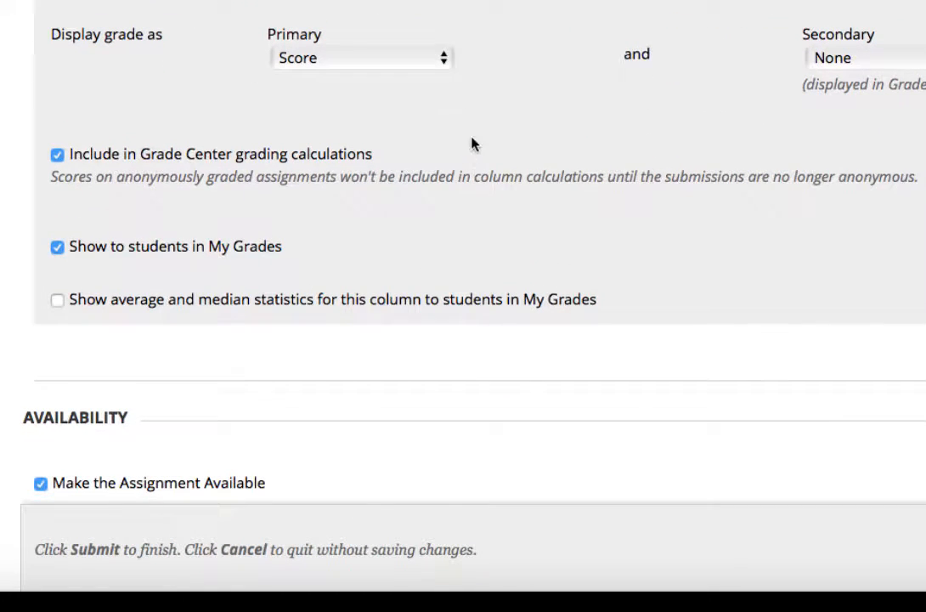
pyautogui.click(442, 61)
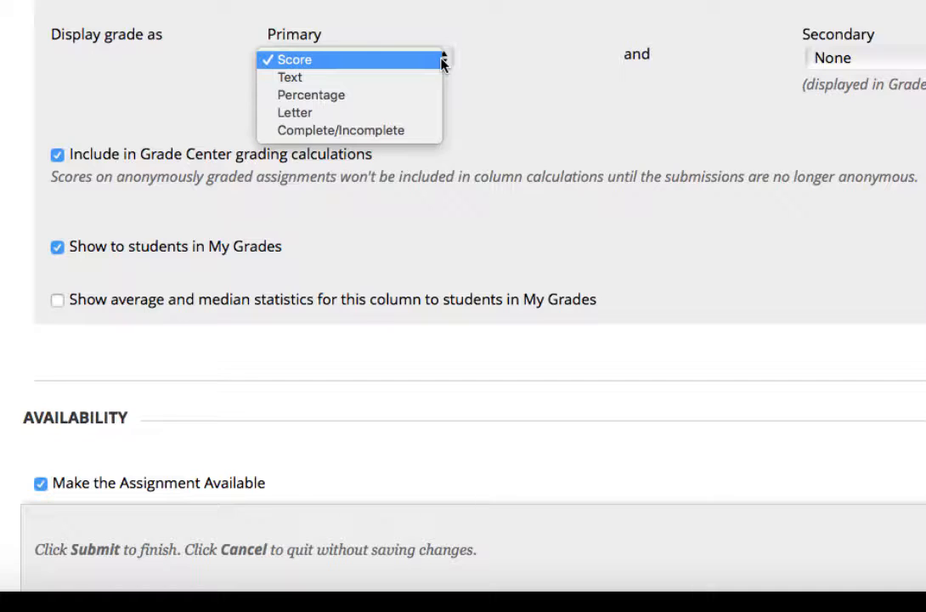
pyautogui.click(526, 71)
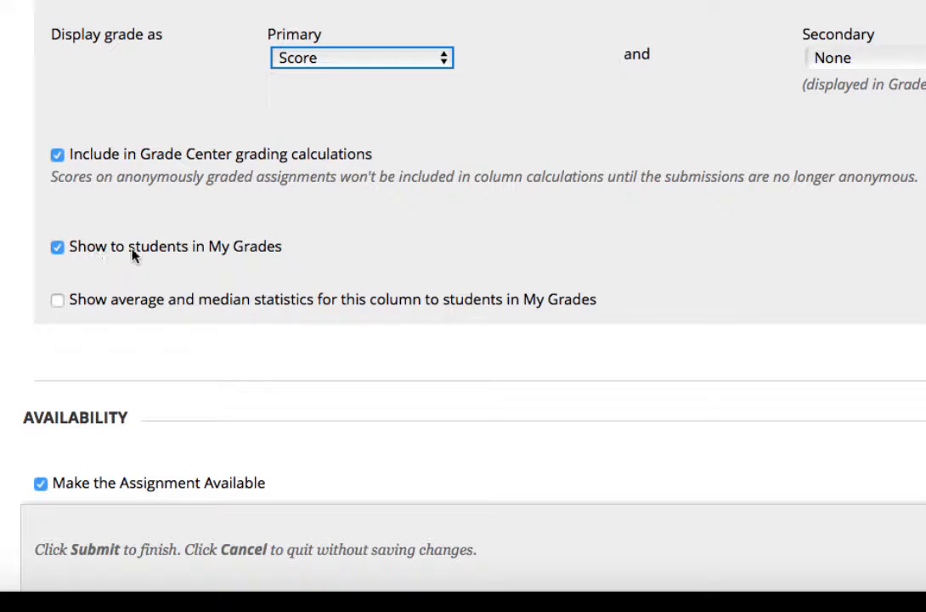
pyautogui.scroll(-5, 177, 301)
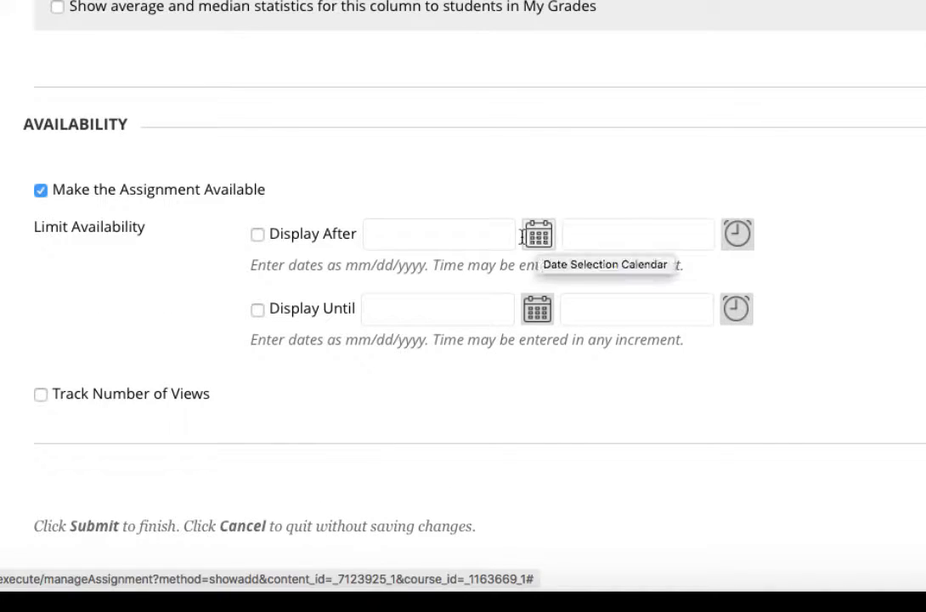
# Try limiting availability with Display After and Display Until dates using the date calendars
pyautogui.click(258, 235)
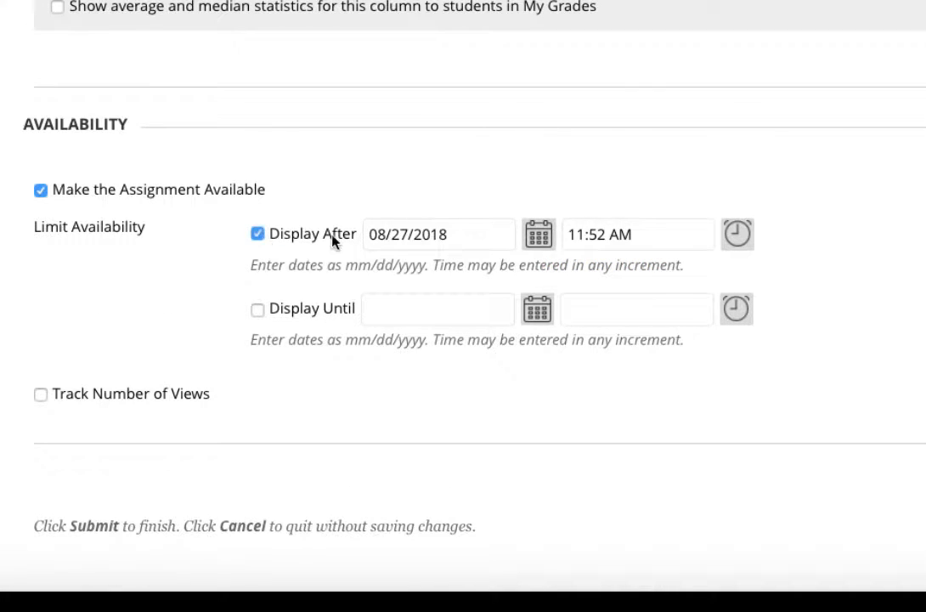
pyautogui.click(532, 240)
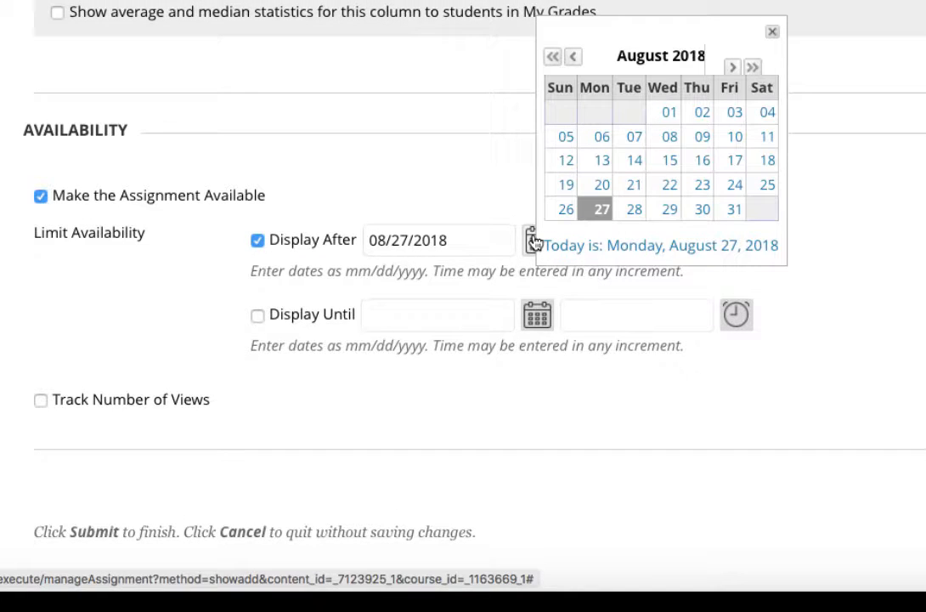
pyautogui.click(360, 201)
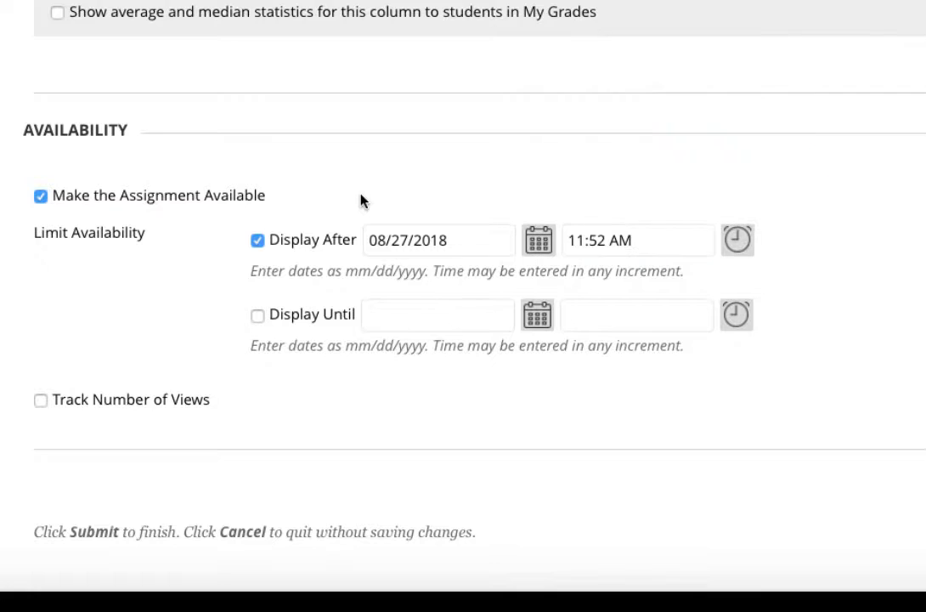
pyautogui.click(257, 317)
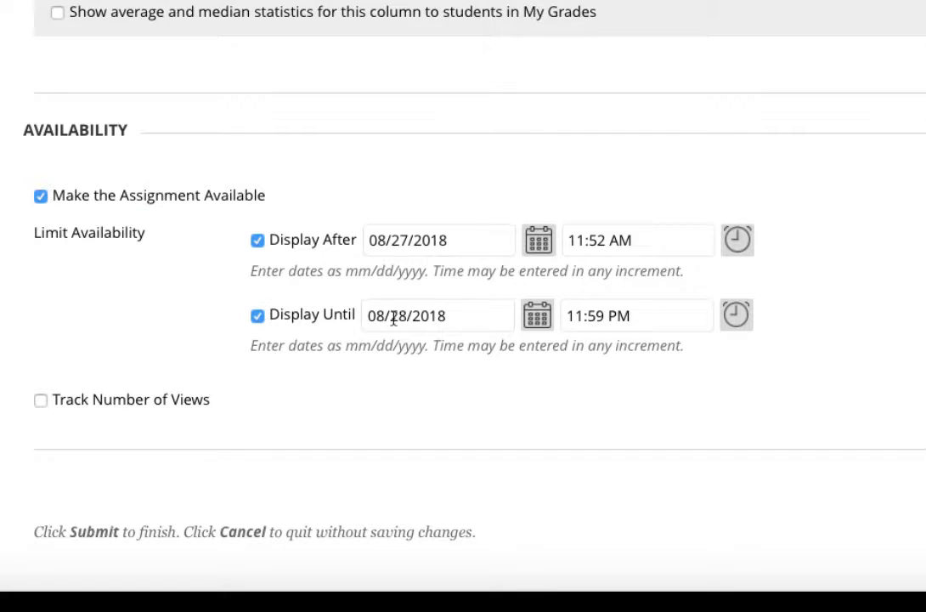
pyautogui.click(536, 322)
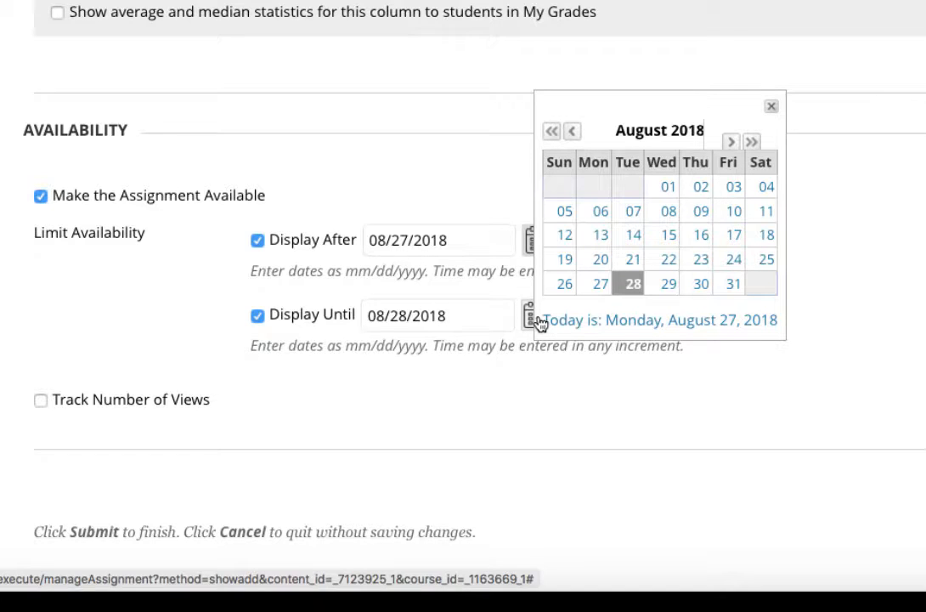
pyautogui.click(257, 317)
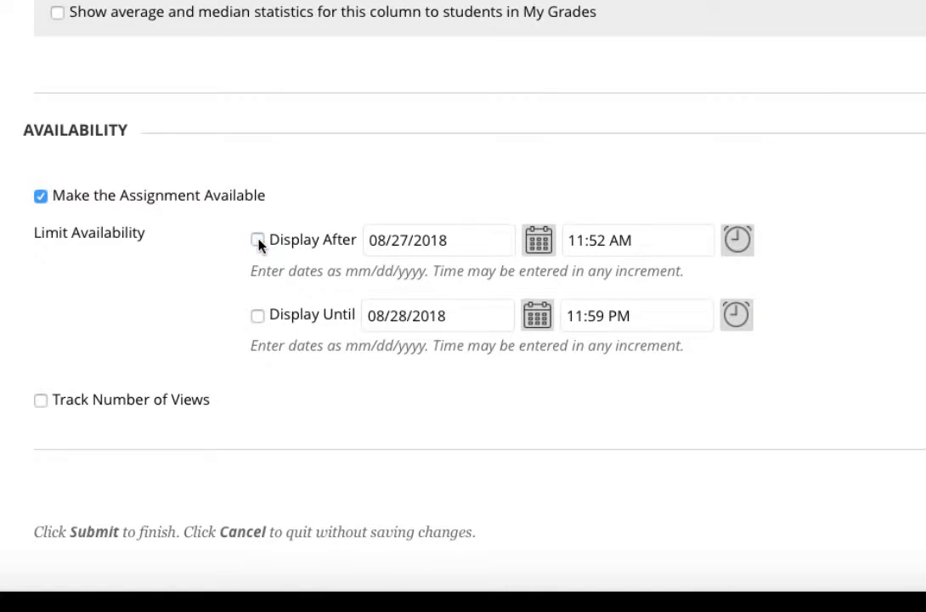
# Submit the new Test assignment to save it to the Assignments area
pyautogui.scroll(-1, 259, 243)
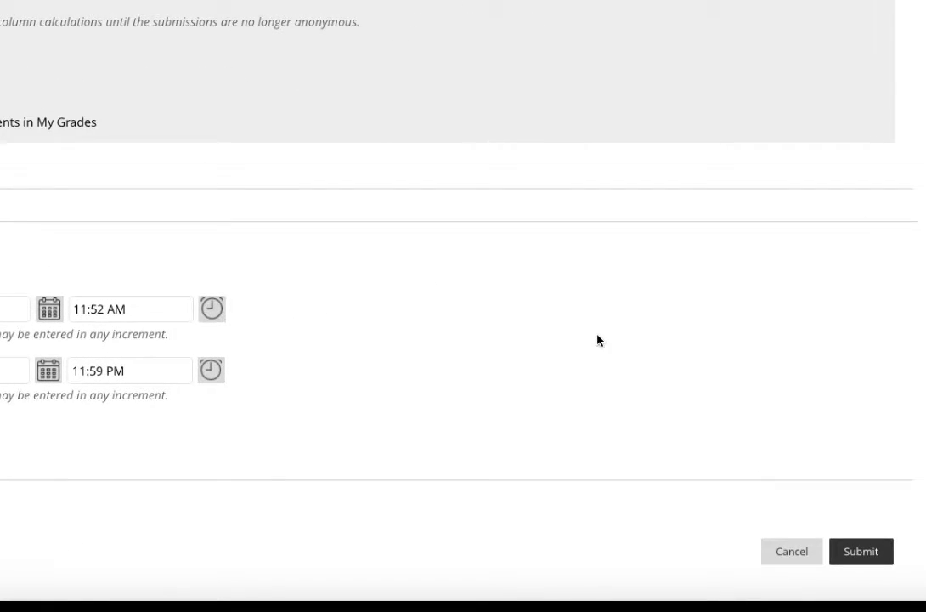
pyautogui.scroll(15, 597, 340)
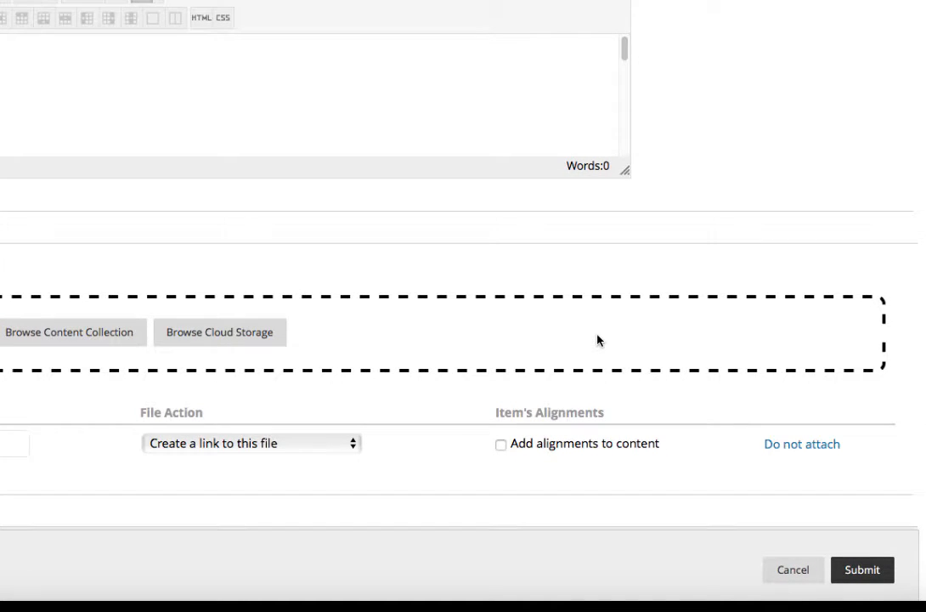
pyautogui.scroll(-5, 597, 340)
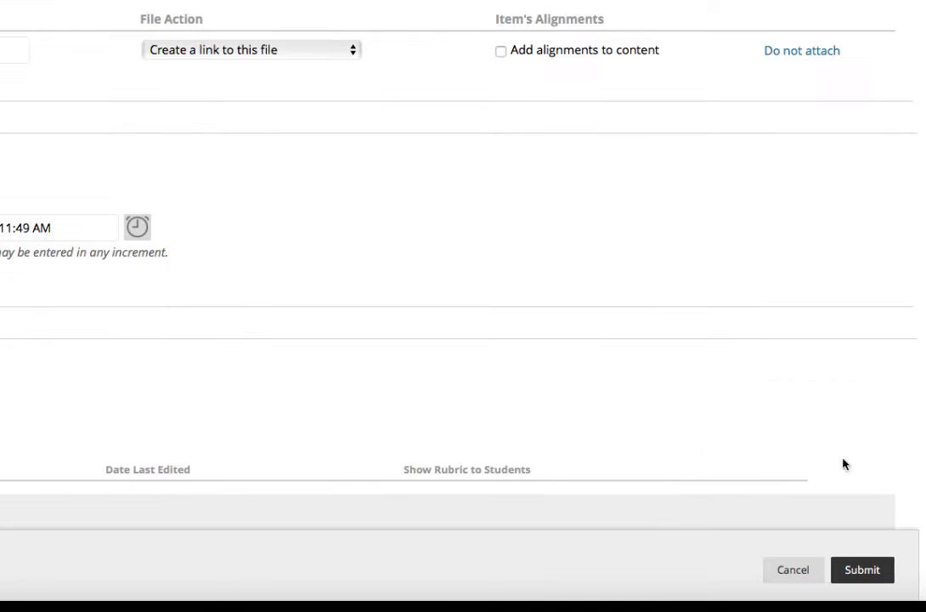
pyautogui.click(866, 573)
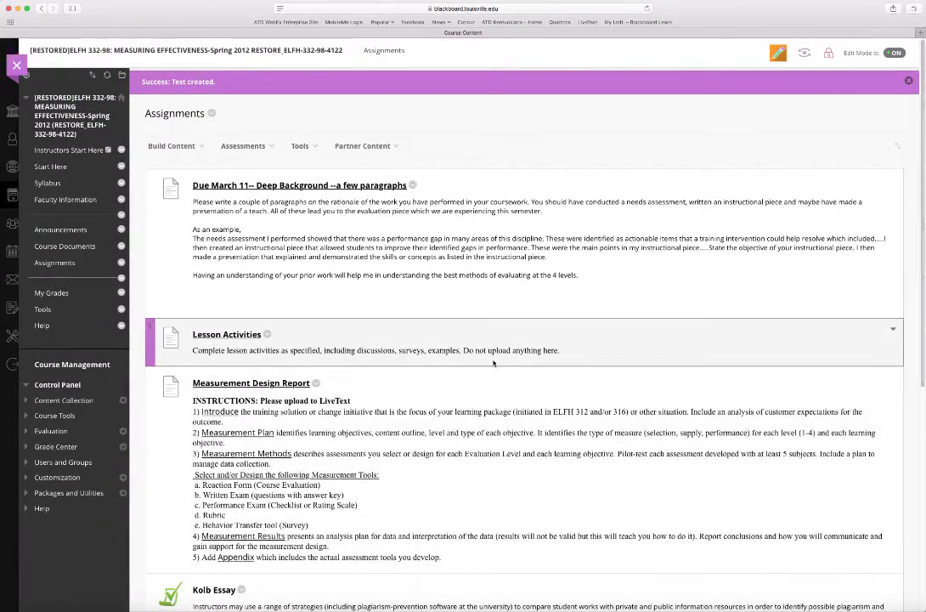
# Preview the Test assignment's submission page from the Assignments list and exit the preview without submitting
pyautogui.scroll(-5, 439, 335)
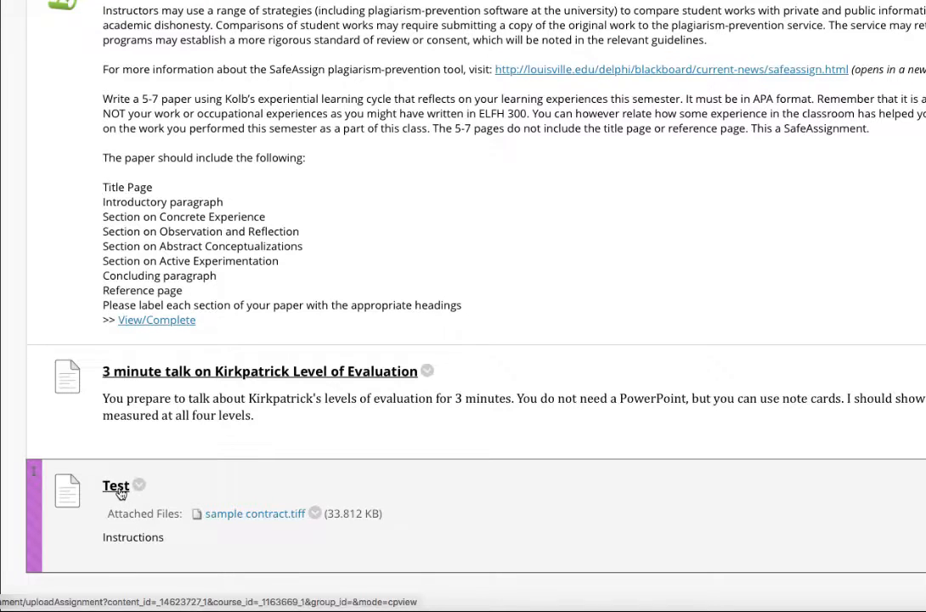
pyautogui.click(113, 491)
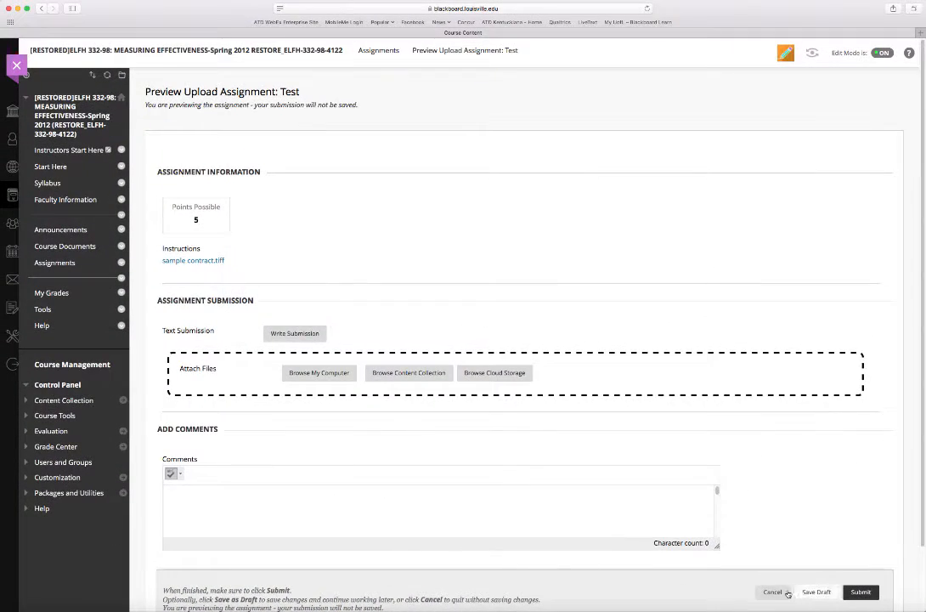
pyautogui.click(786, 593)
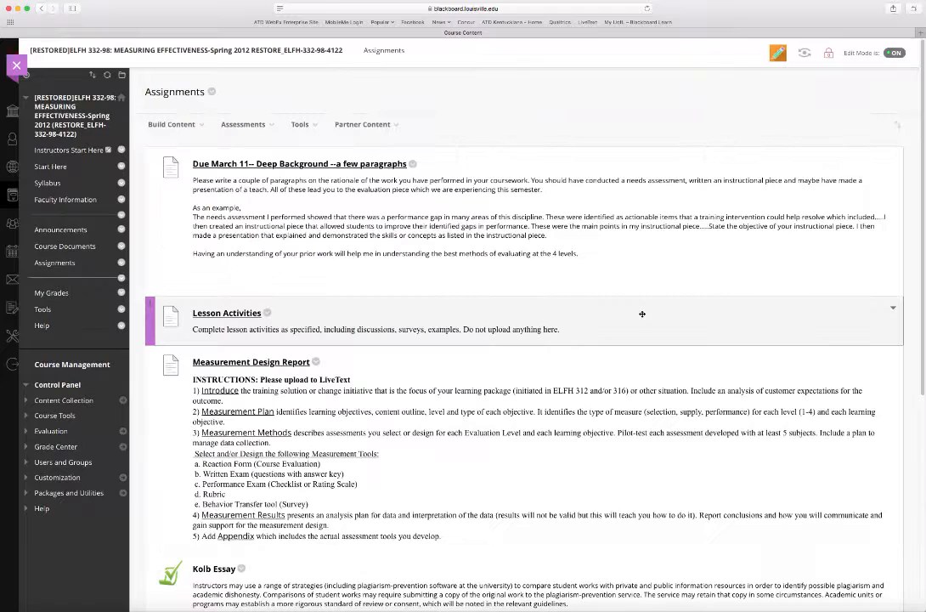